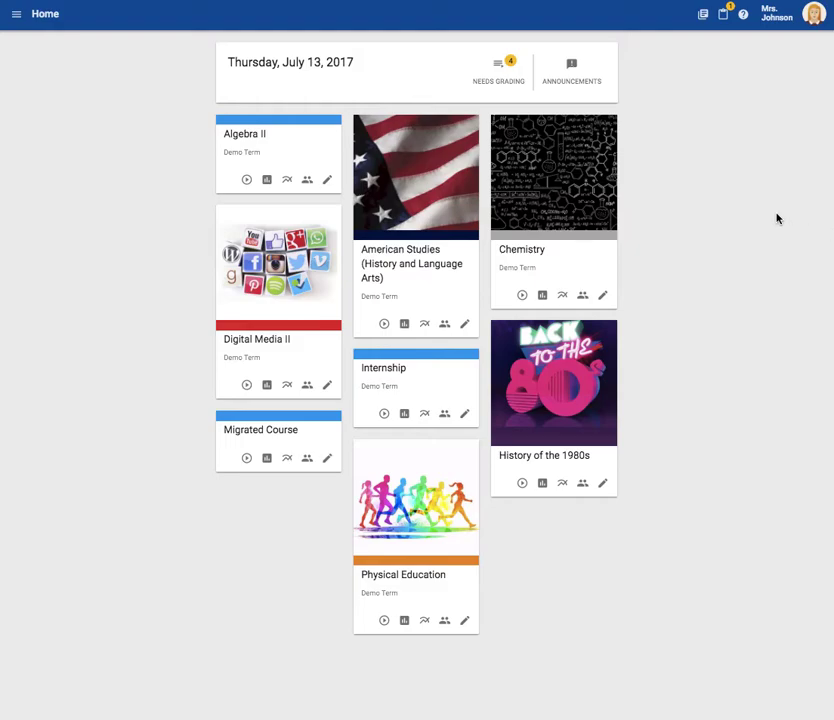
Open the Course settings page for the Chemistry course through its editor's Tools menu.
left_click(604, 297)
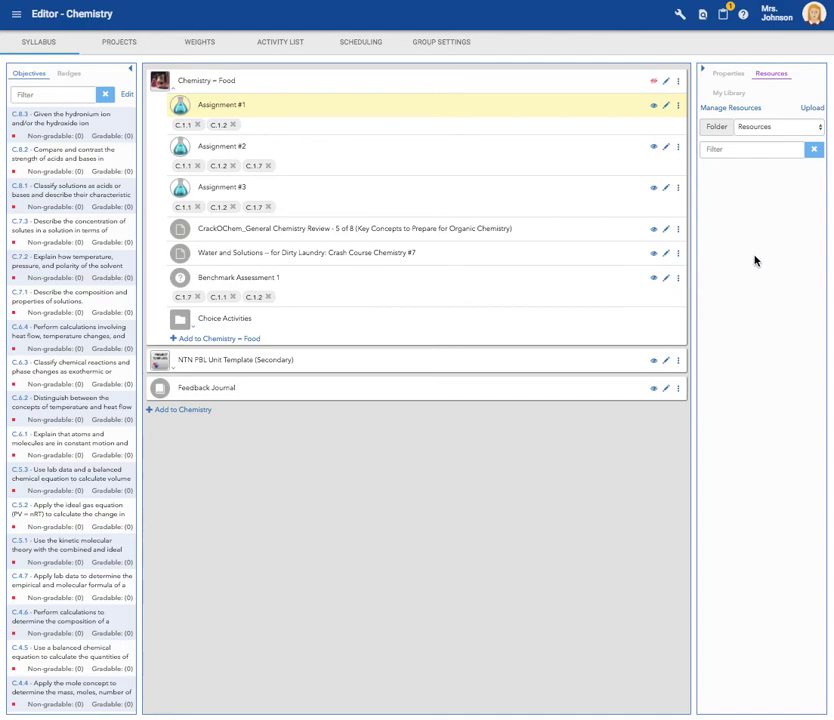
left_click(679, 20)
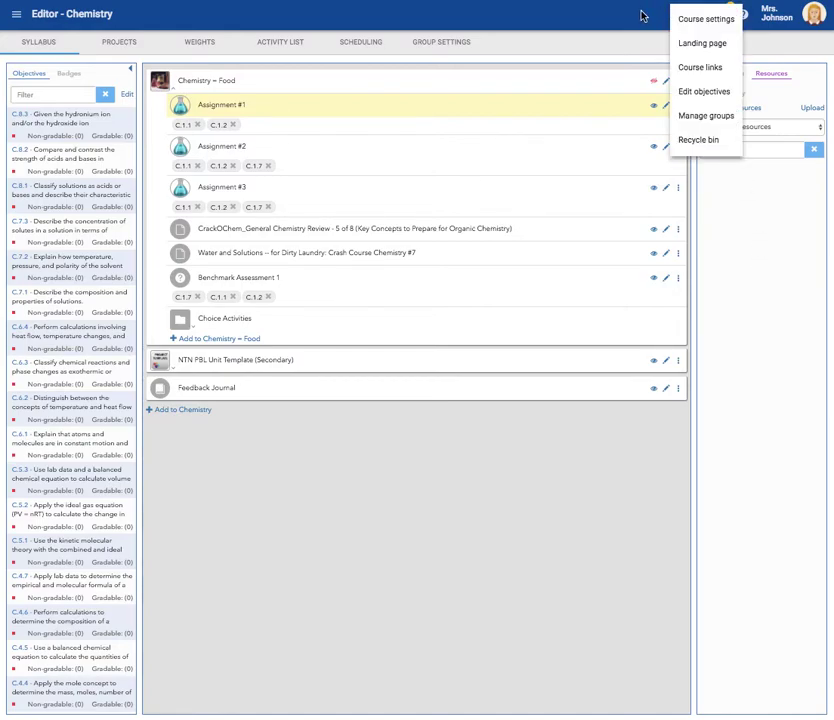
left_click(705, 20)
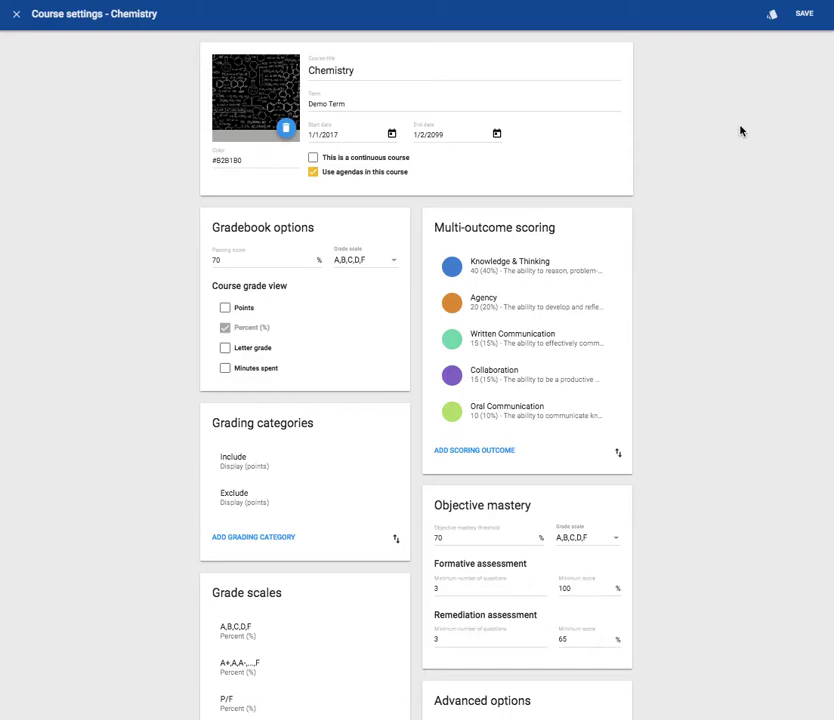
scroll(740, 131, "down", 3)
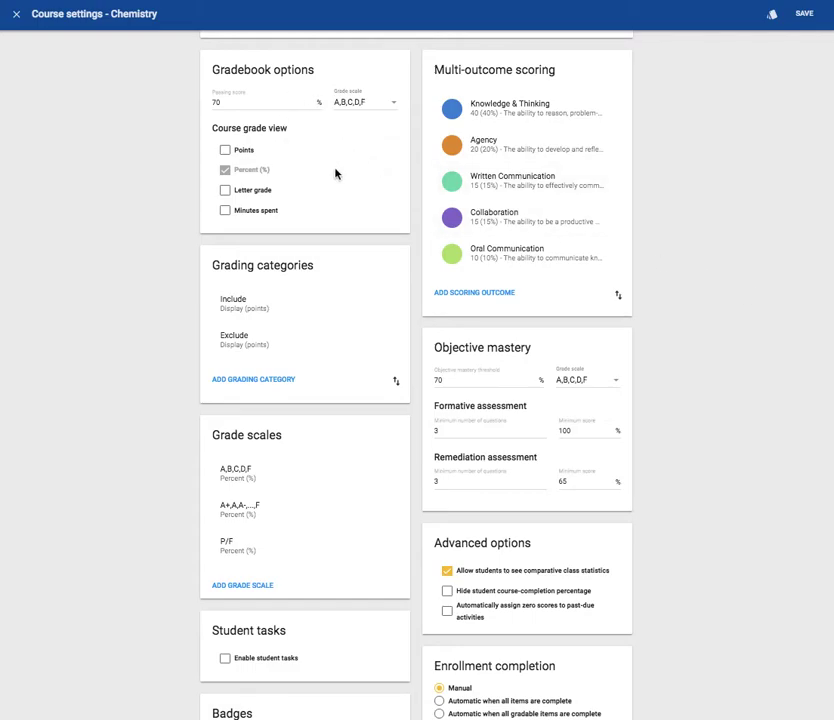
Set the Chemistry passing score to 80%.
left_click(313, 103)
key("BackSpace")
type("1")
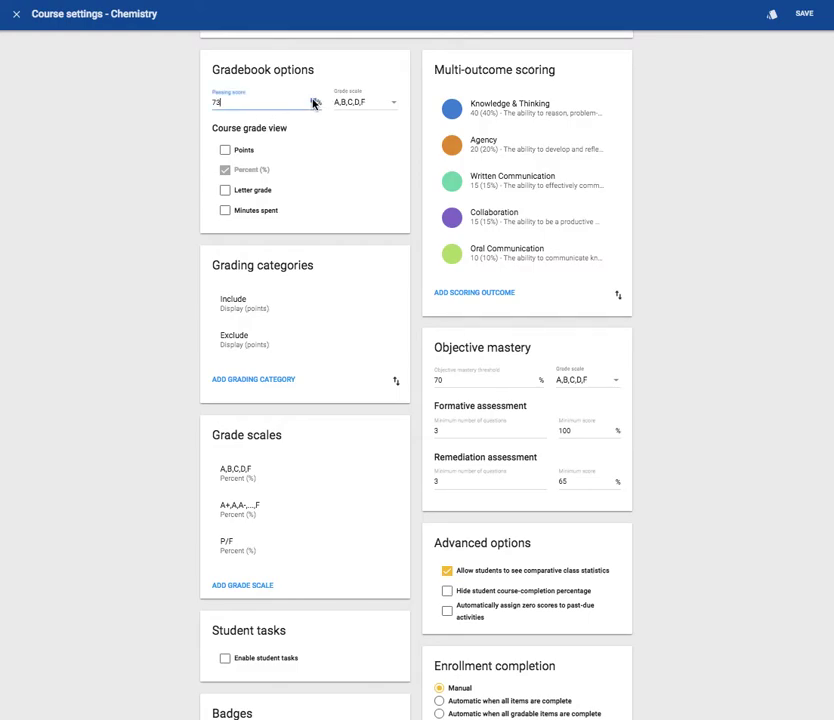
key("BackSpace")
type("9")
left_click(313, 101)
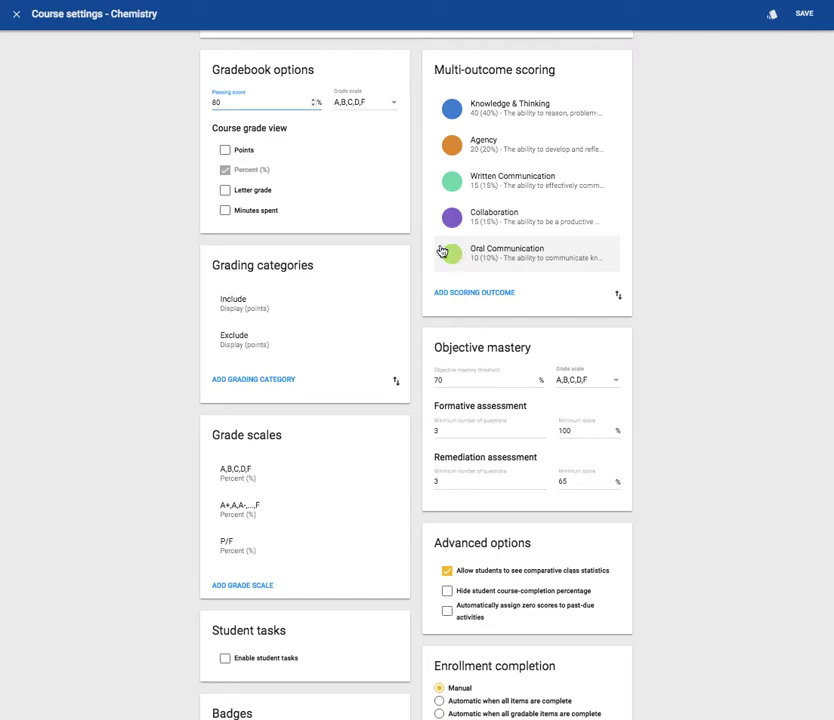
Switch the gradebook grade scale to A+,A,A-,...,F and add letter grade to the course view.
scroll(251, 206, "up", 1)
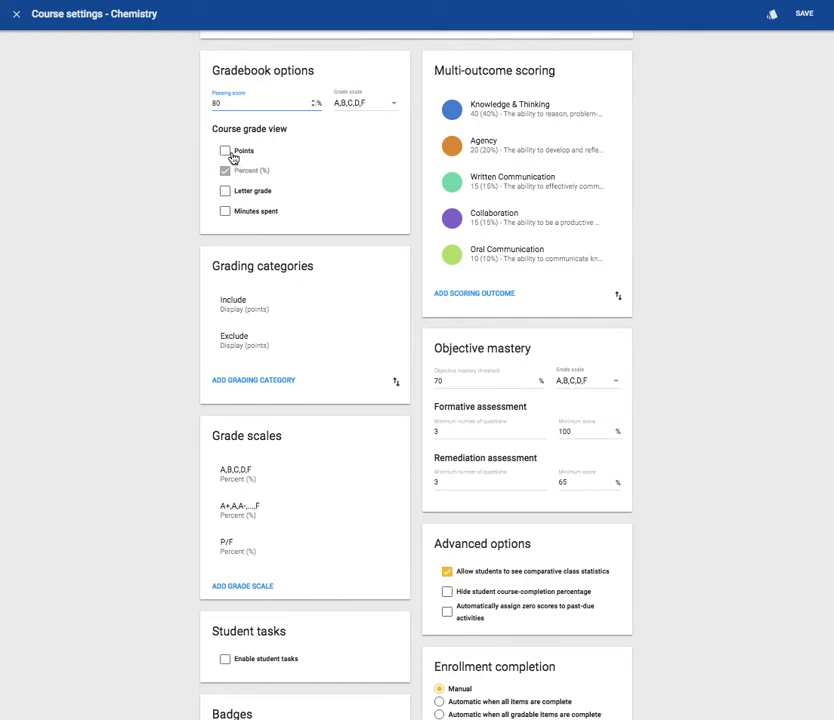
left_click(366, 105)
left_click(368, 106)
left_click(367, 129)
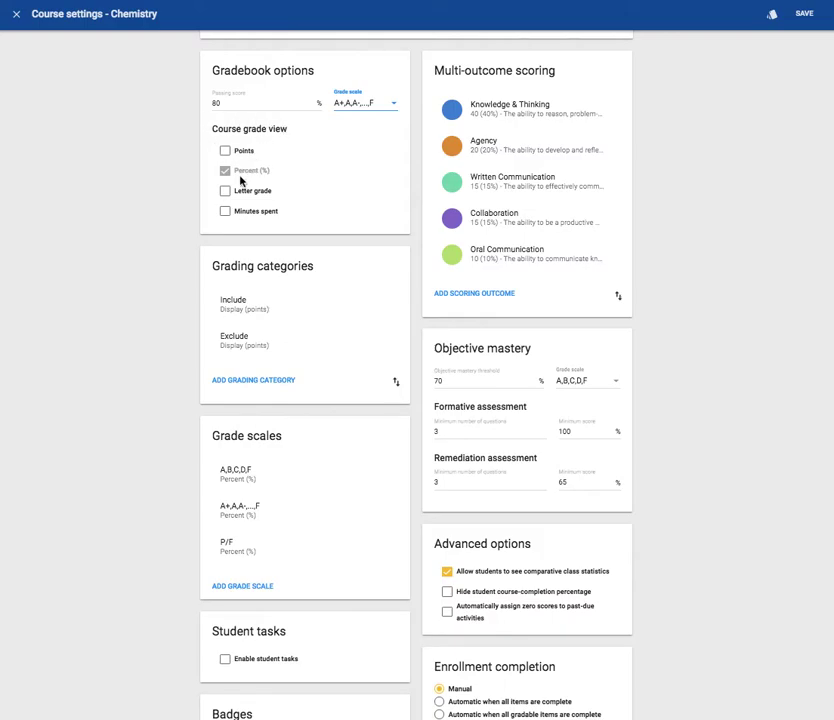
left_click(226, 199)
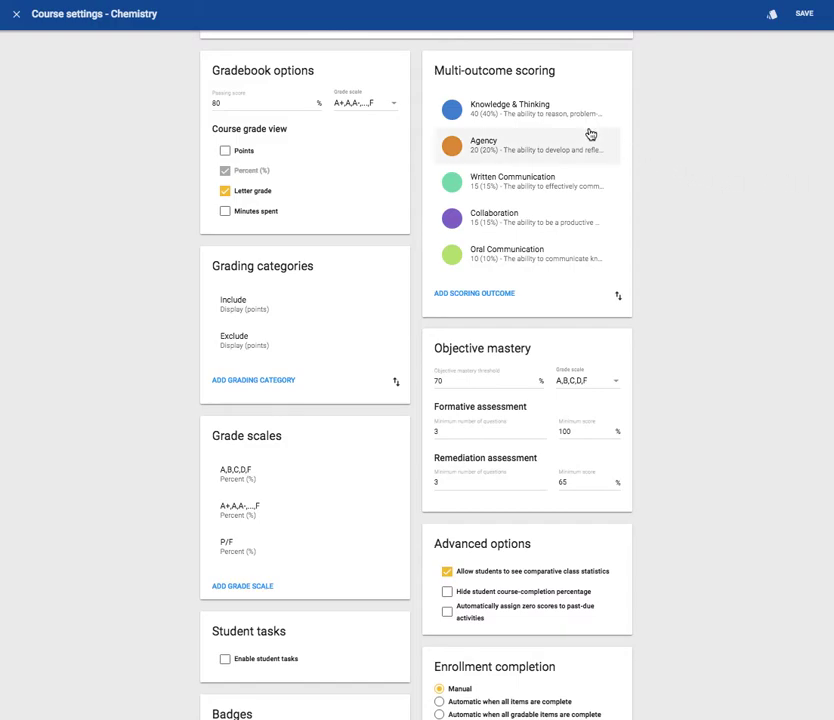
Change the Knowledge & Thinking outcome weight from 40 to 20 (25%) and confirm.
left_click(535, 112)
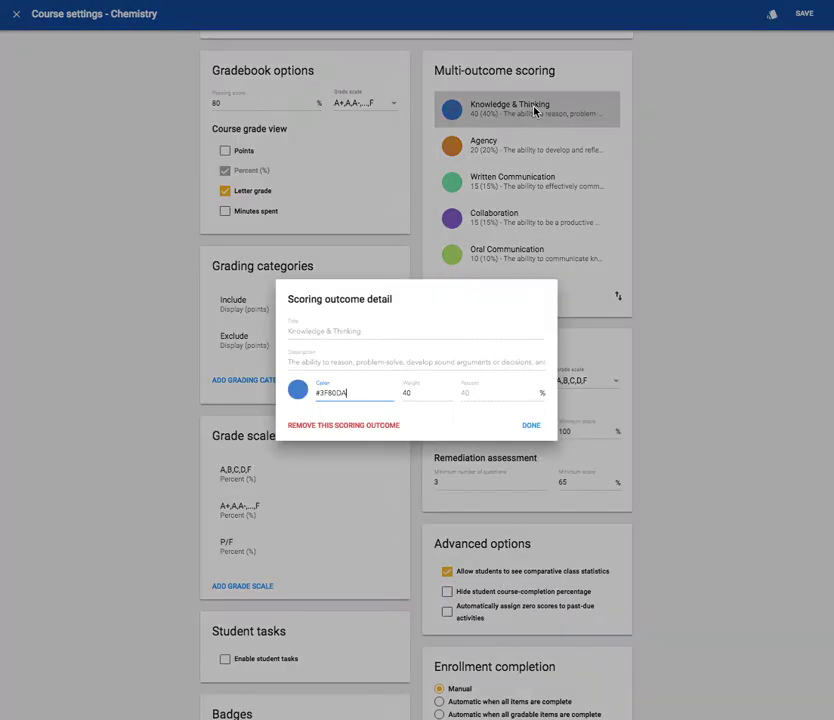
left_click(437, 393)
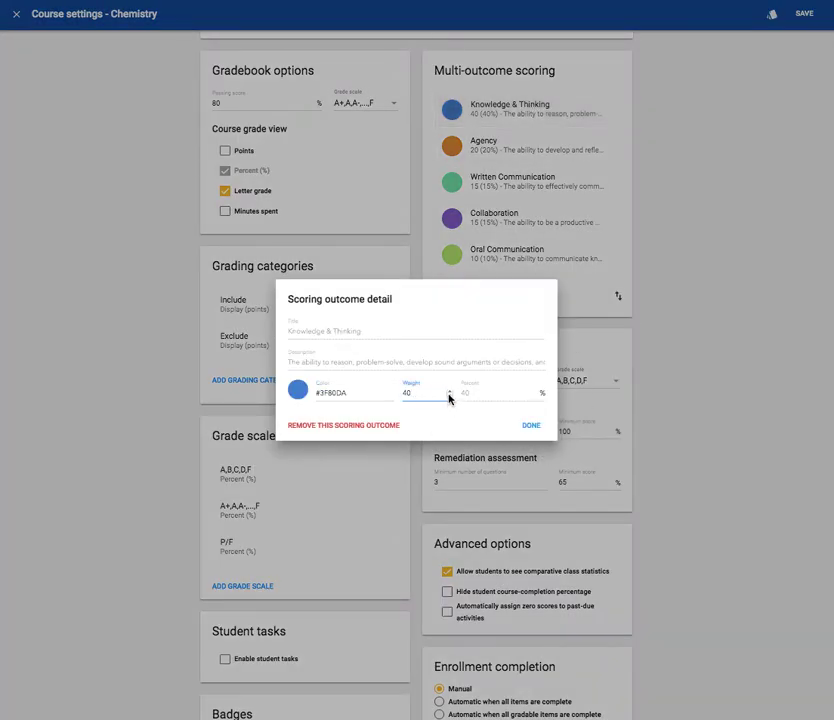
left_click(449, 397)
double_click(406, 393)
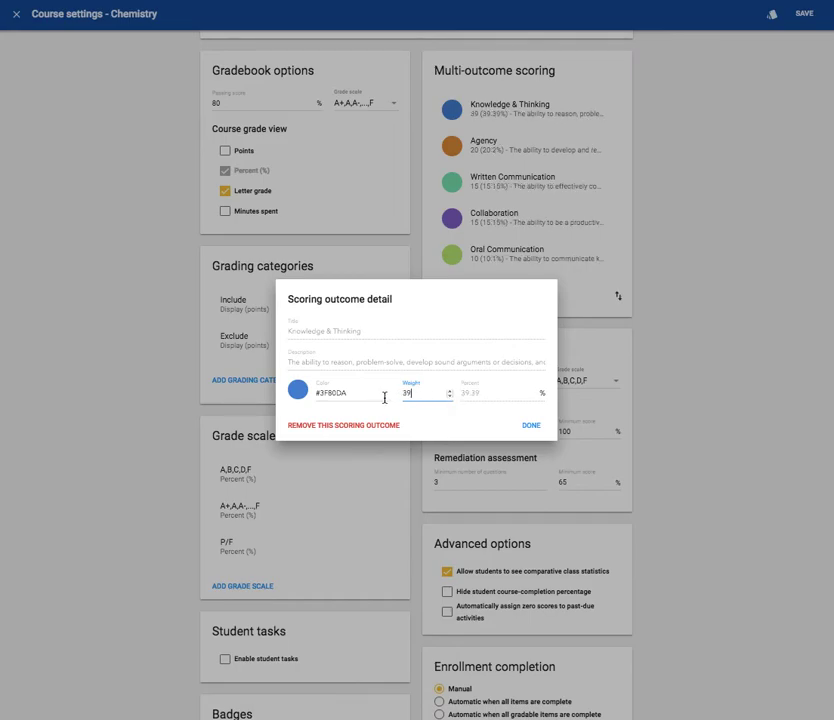
type("20")
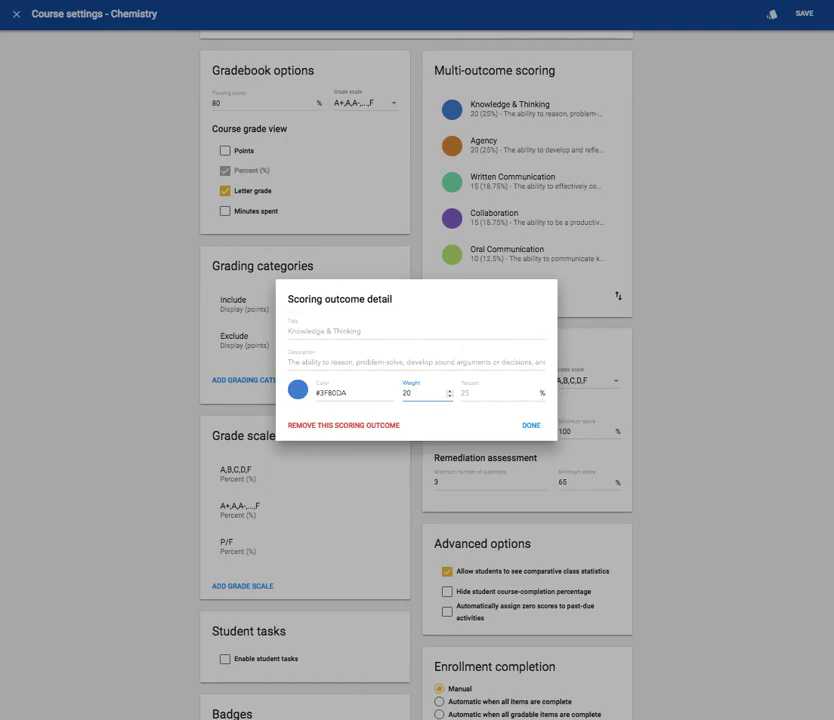
left_click(462, 397)
left_click_drag(465, 397, 506, 395)
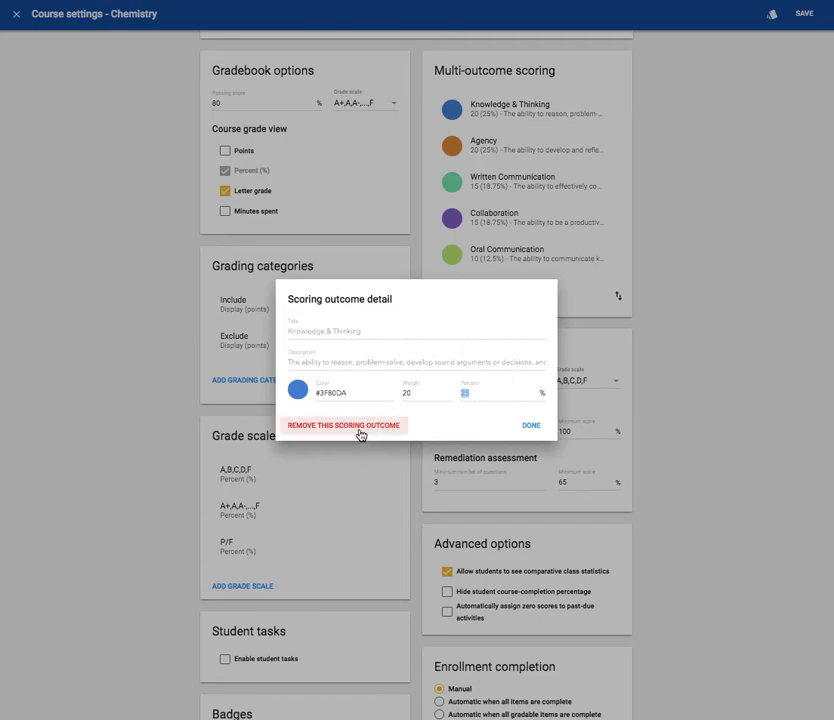
left_click(521, 429)
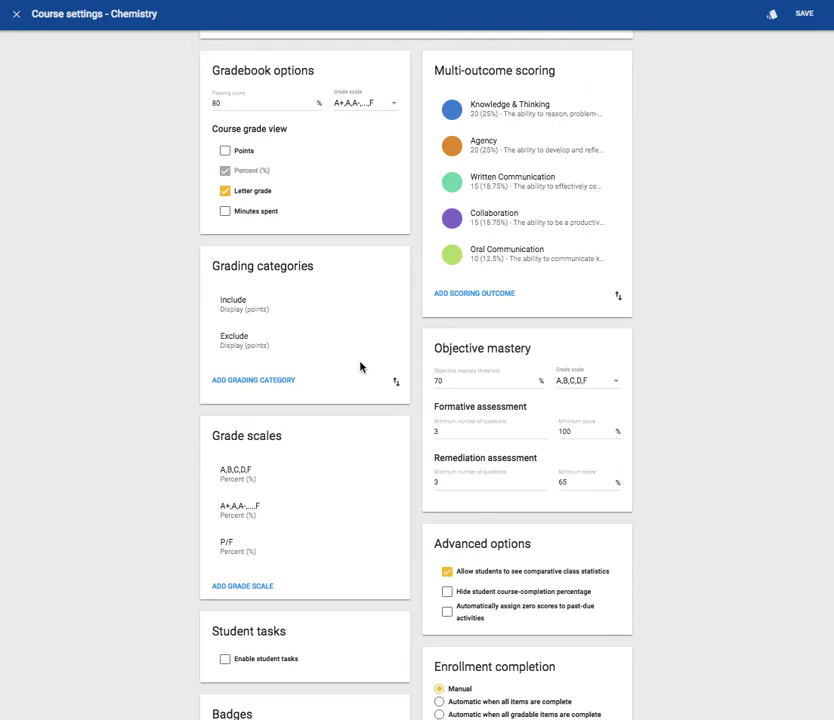
Remove the Exclude grading category, leaving only Include (points).
left_click(270, 345)
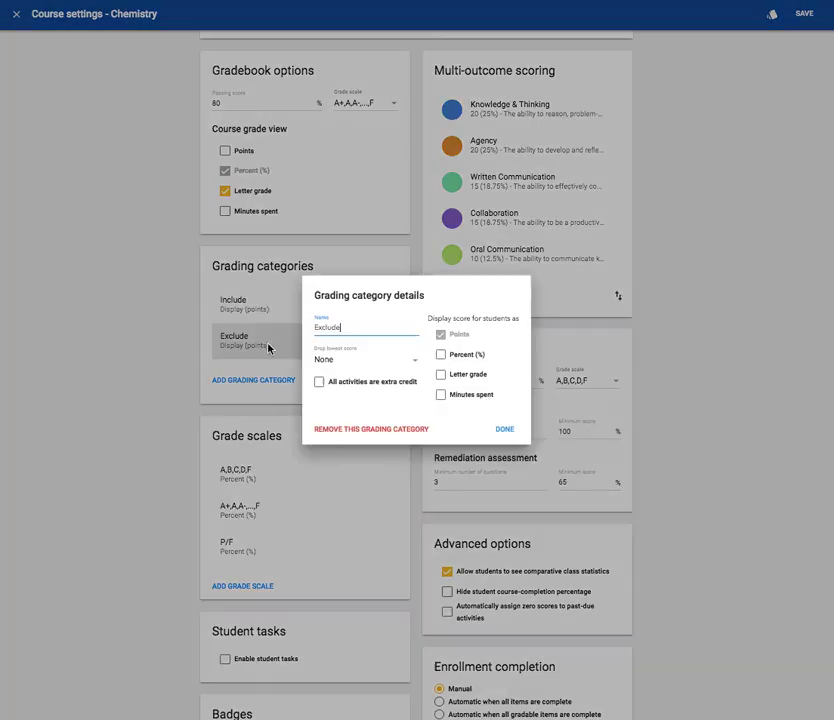
left_click(338, 430)
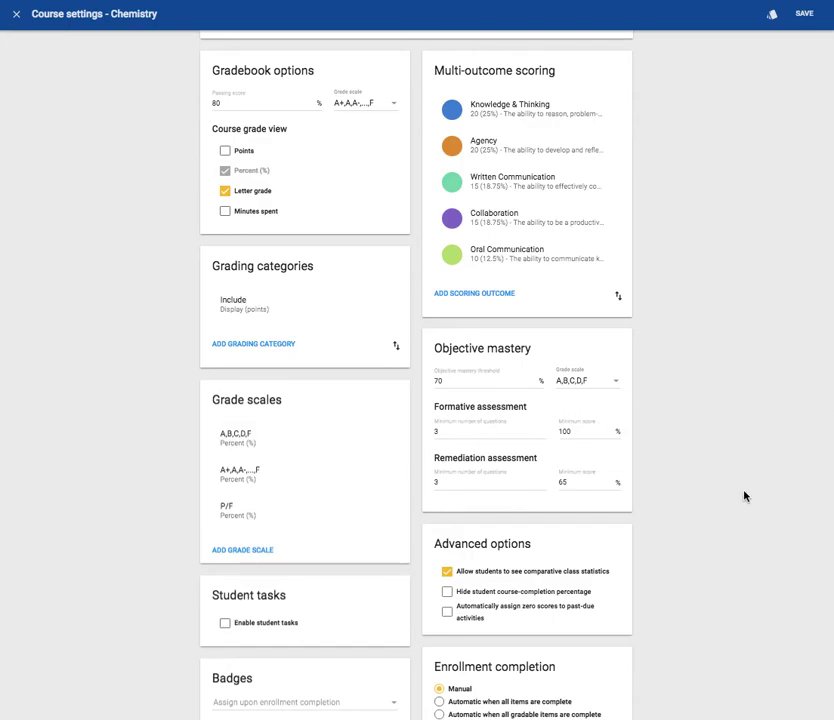
Set the objective mastery threshold to 80% with the A+,A,A-,...,F grade scale.
left_click(535, 381)
key("BackSpace")
type("2")
key("BackSpace")
type("8")
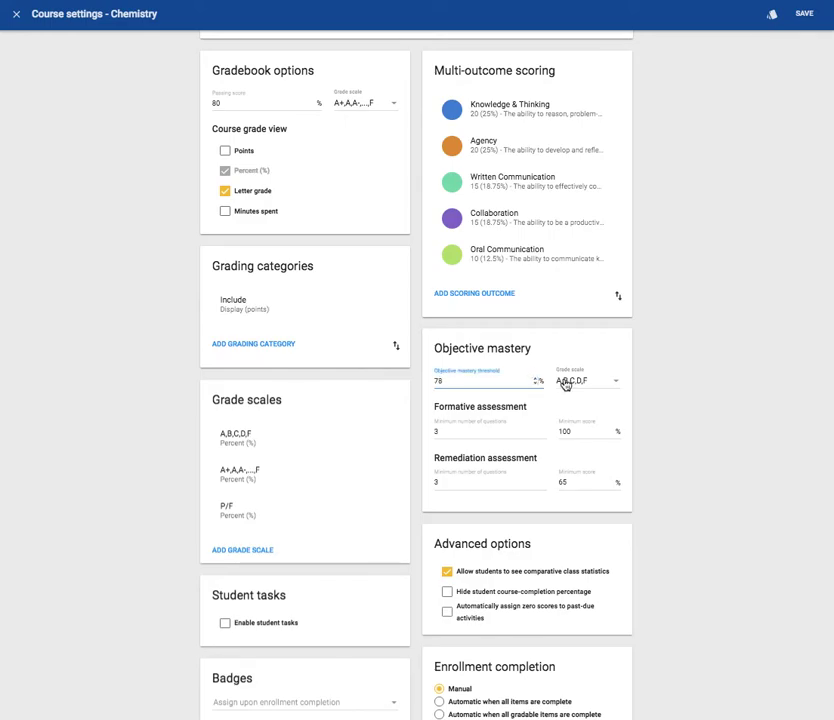
left_click(566, 384)
left_click(558, 401)
left_click(533, 381)
key("BackSpace")
key("BackSpace")
type("80")
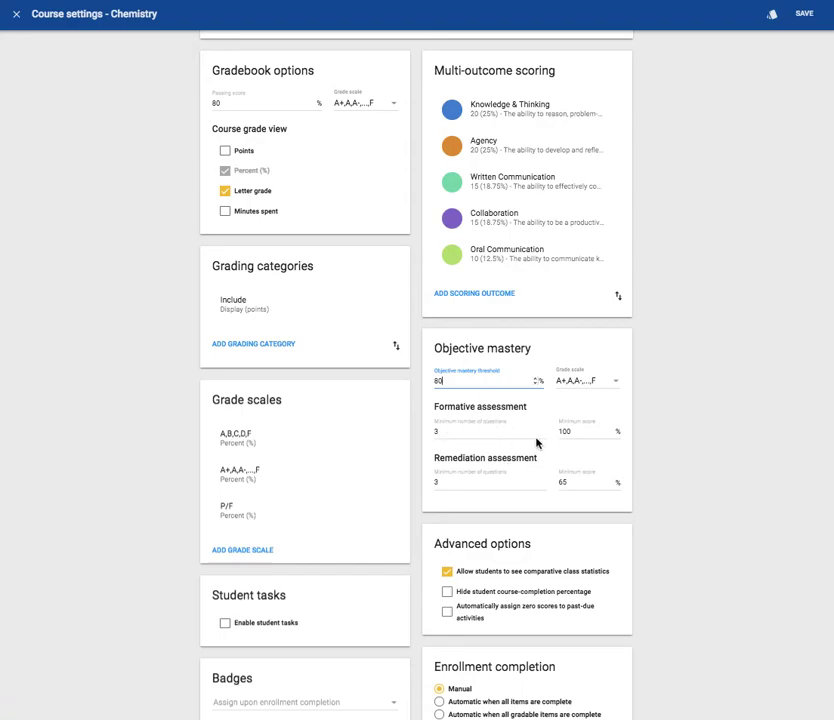
Set both the formative and remediation minimum scores to 0%.
double_click(596, 429)
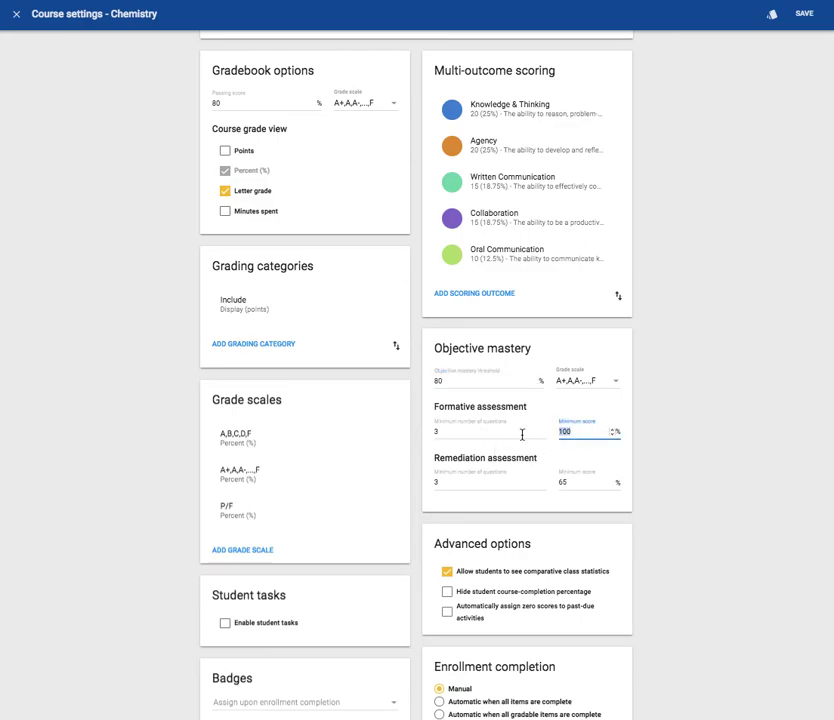
type("0")
left_click_drag(573, 481, 534, 484)
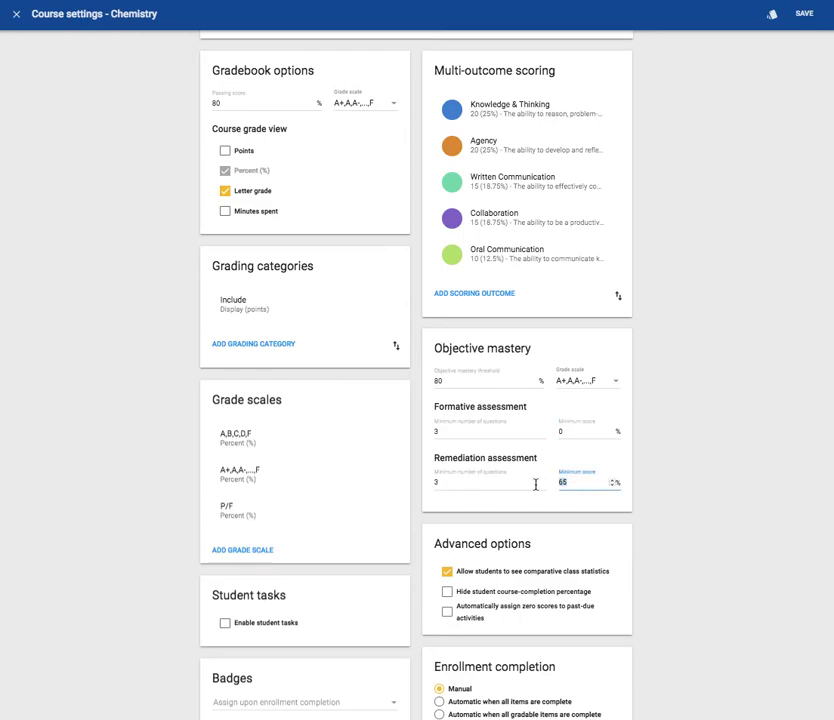
type("0")
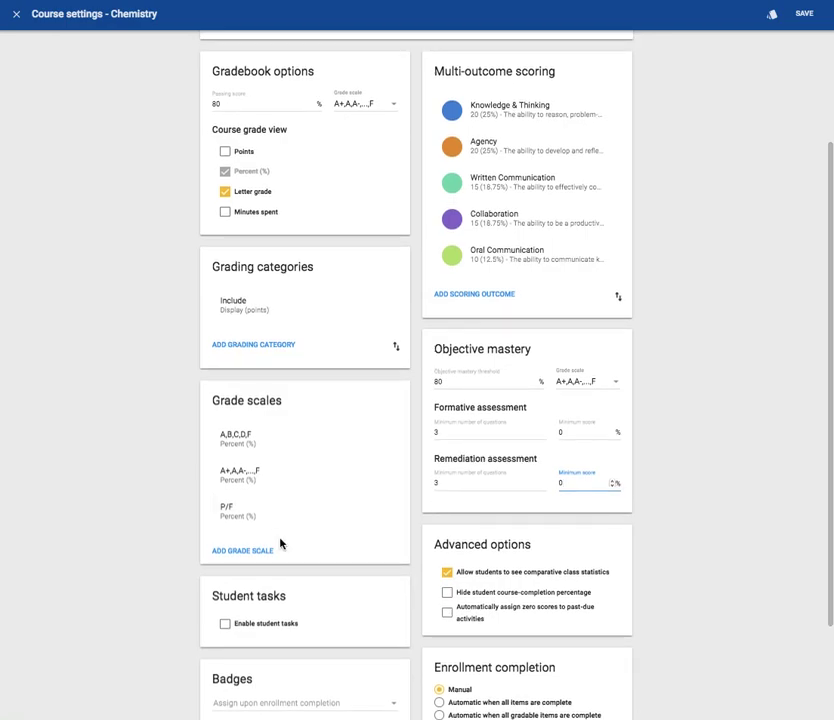
Create a new grade scale named 1-4 with type Points.
left_click(279, 556)
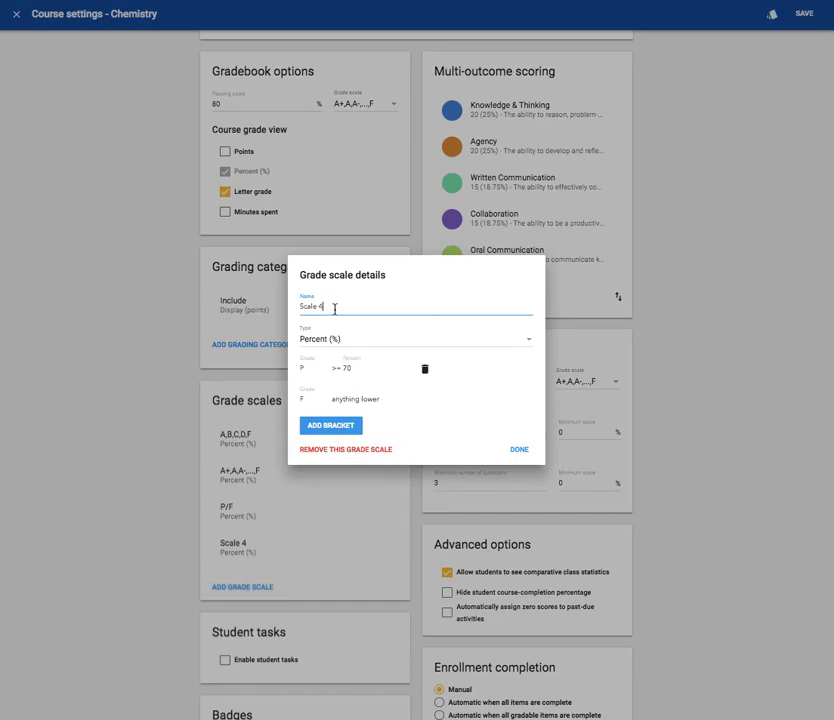
left_click_drag(333, 307, 233, 302)
type("1-4")
left_click(310, 339)
left_click(318, 318)
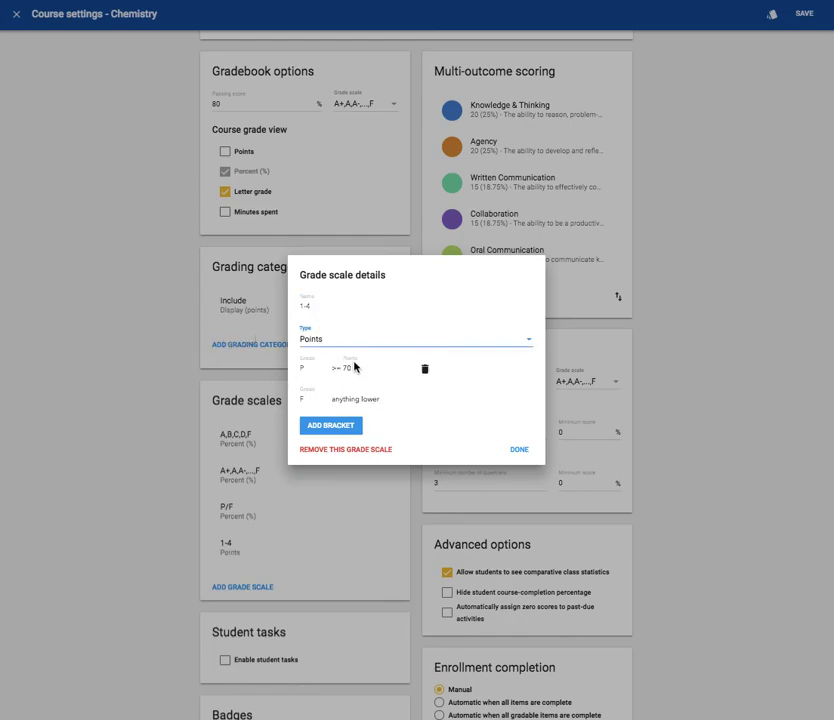
Make the top bracket 'Meets Mastery' at 4 points, rename the lower bracket, add two brackets, and confirm.
left_click(305, 368)
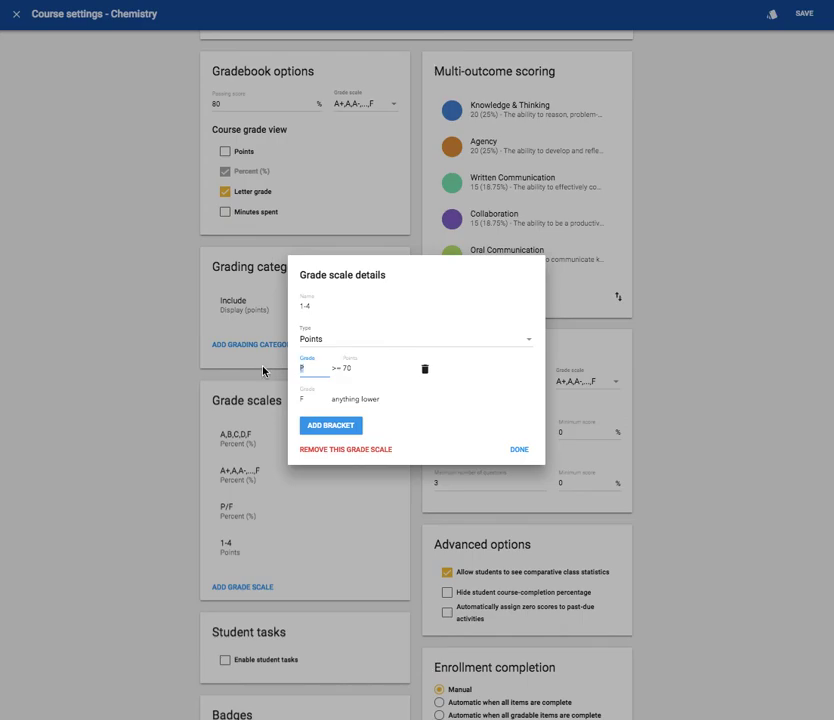
type("Meets Mastery")
key("Tab")
type("4")
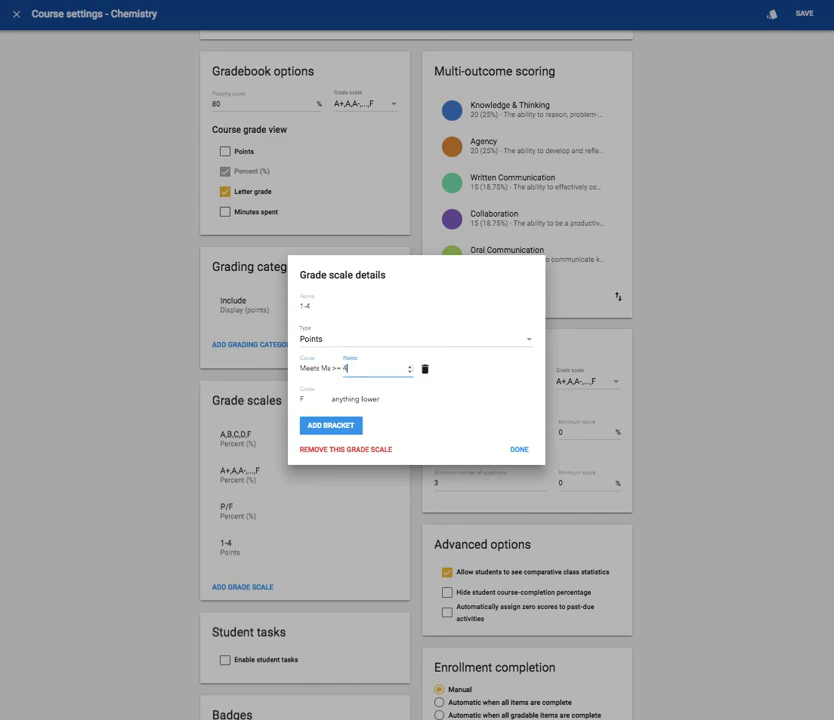
left_click(406, 404)
left_click(307, 399)
left_click_drag(307, 399, 281, 405)
type("M")
left_click_drag(300, 368, 318, 368)
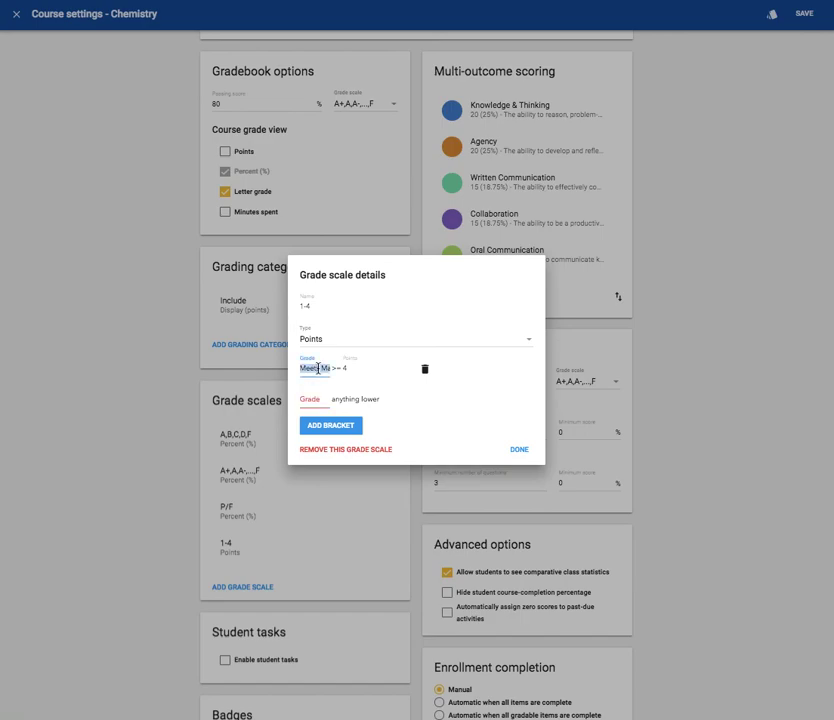
left_click(320, 425)
left_click(322, 445)
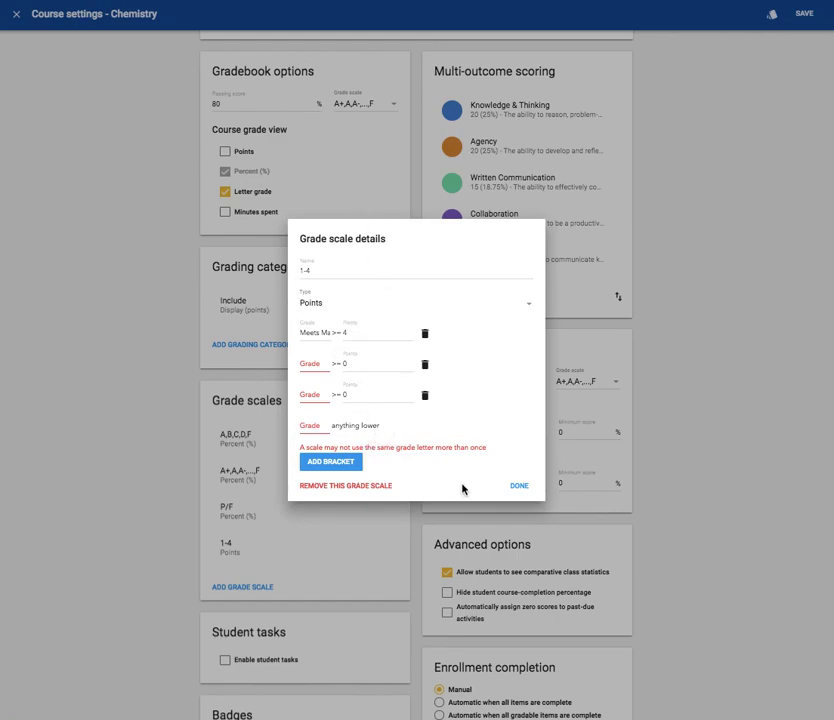
left_click(524, 489)
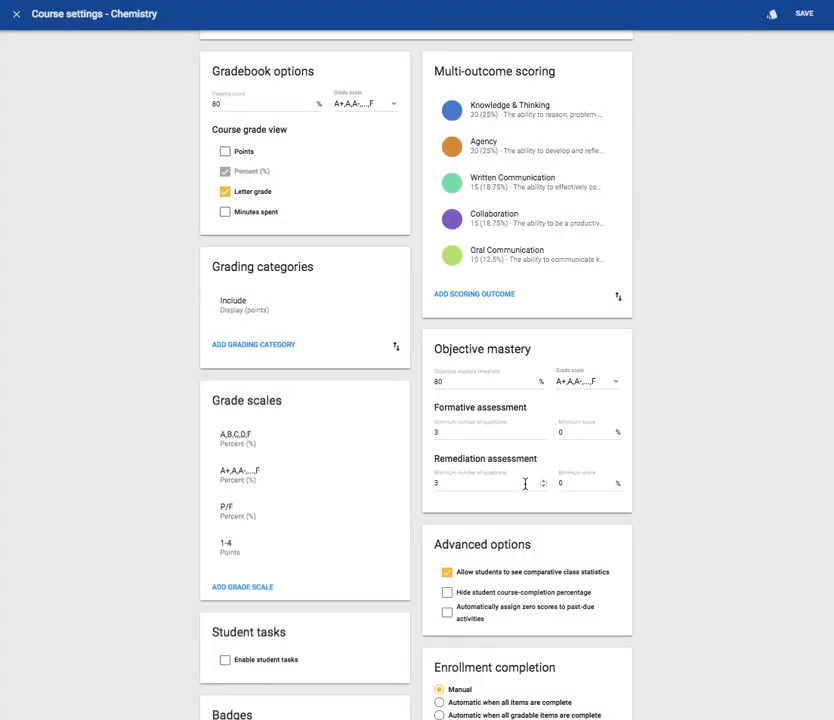
Remove the A+,A,A-,...,F and A,B,C,D,F grade scales so only P/F and 1-4 remain.
left_click(261, 473)
left_click(352, 615)
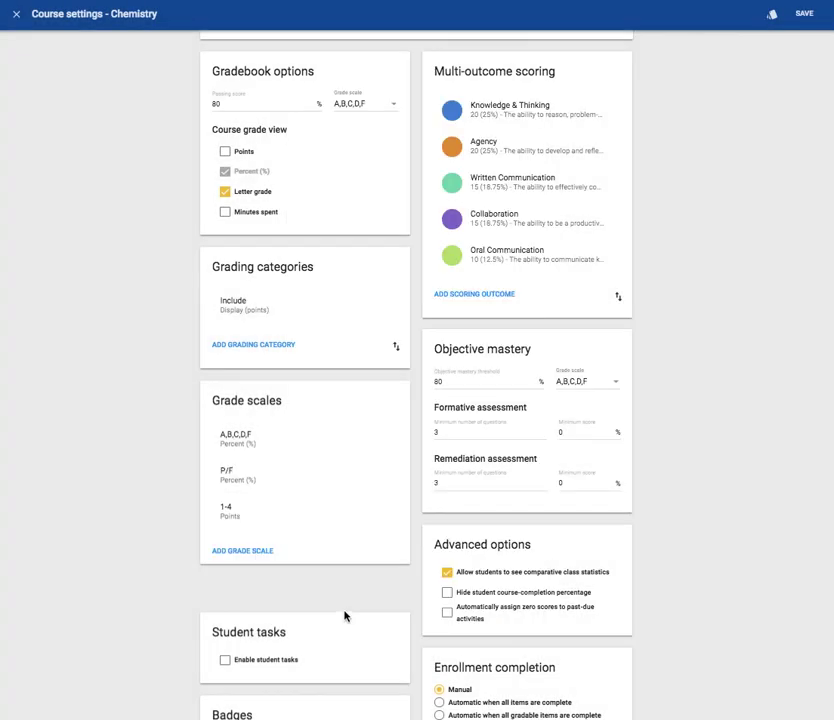
left_click(266, 457)
left_click(357, 497)
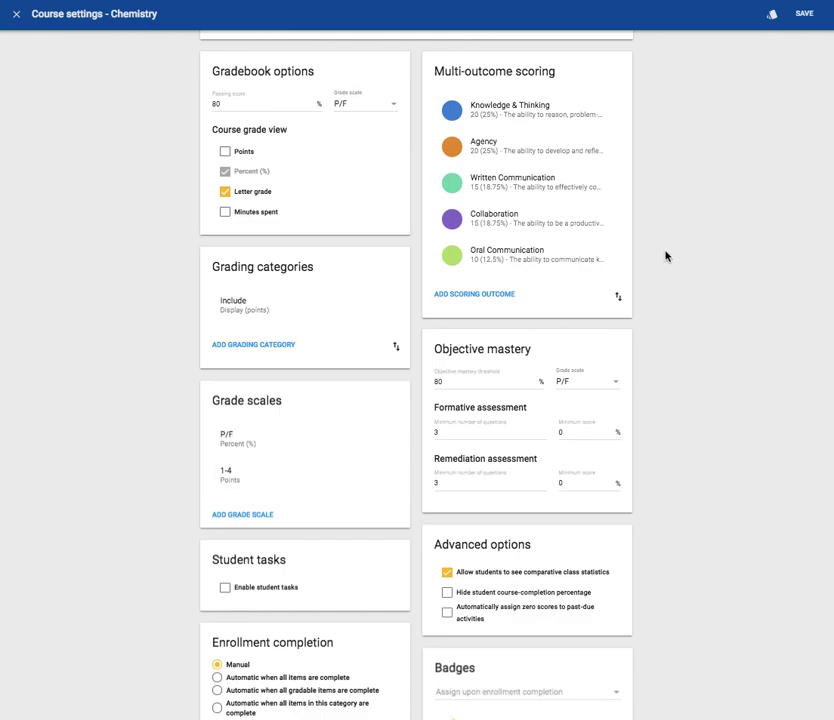
scroll(666, 256, "up", 3)
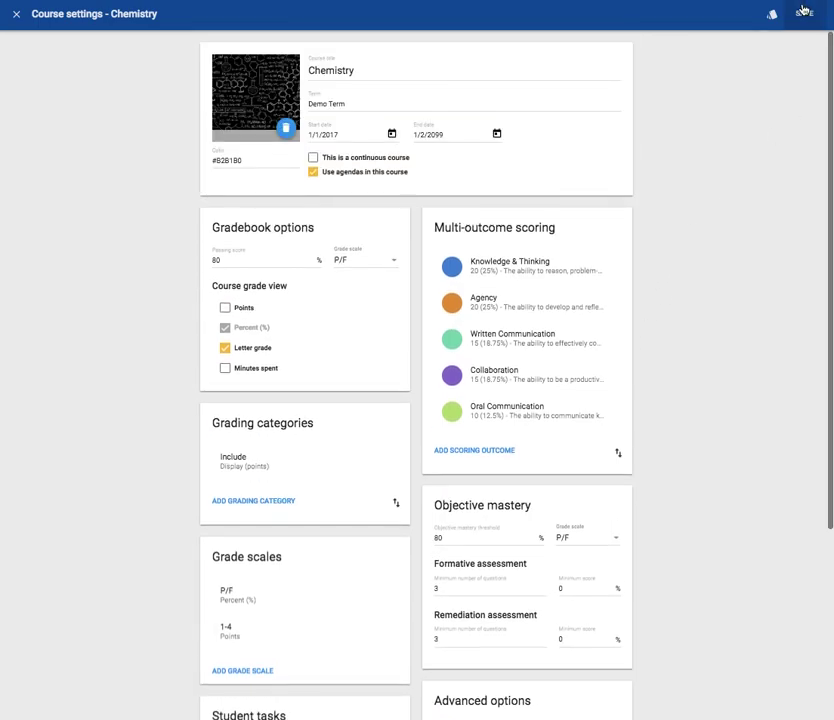